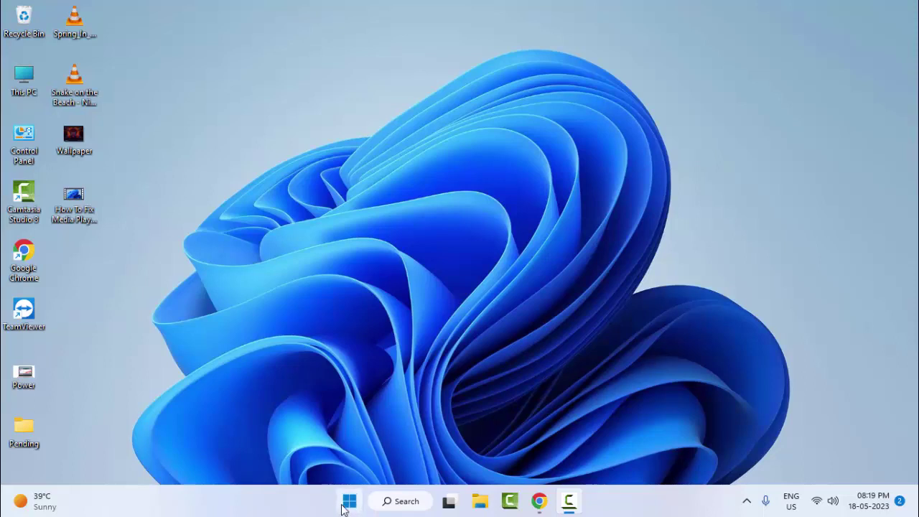
Step: Open the Start menu from the taskbar
{"action": "left_click", "coordinate": [350, 501]}
Step: Open Settings and go to System > Troubleshoot > Other troubleshooters
{"action": "left_click", "coordinate": [548, 154]}
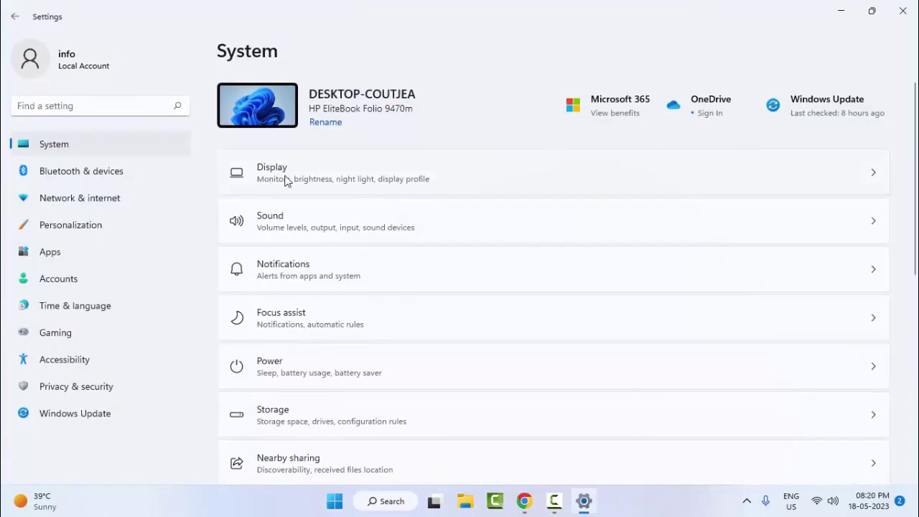
{"action": "scroll", "coordinate": [322, 244], "scroll_direction": "down", "scroll_amount": 5}
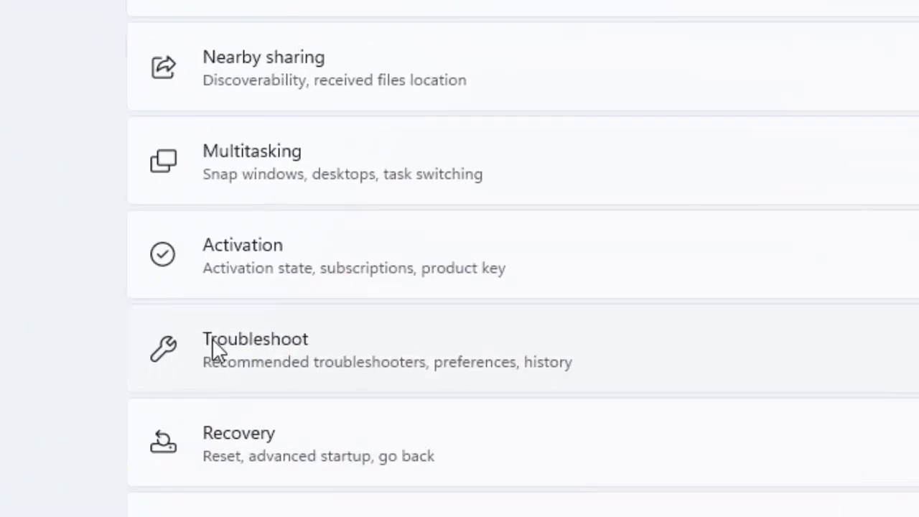
{"action": "left_click", "coordinate": [256, 336]}
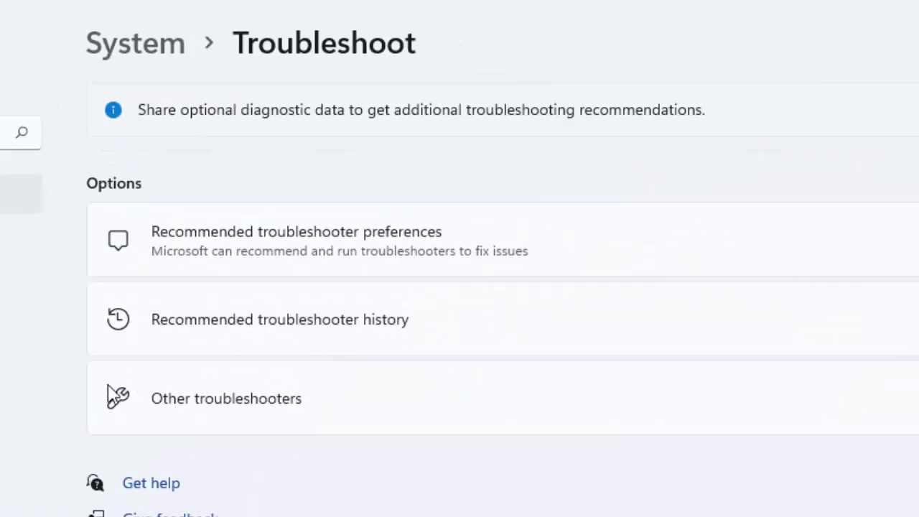
{"action": "left_click", "coordinate": [255, 414]}
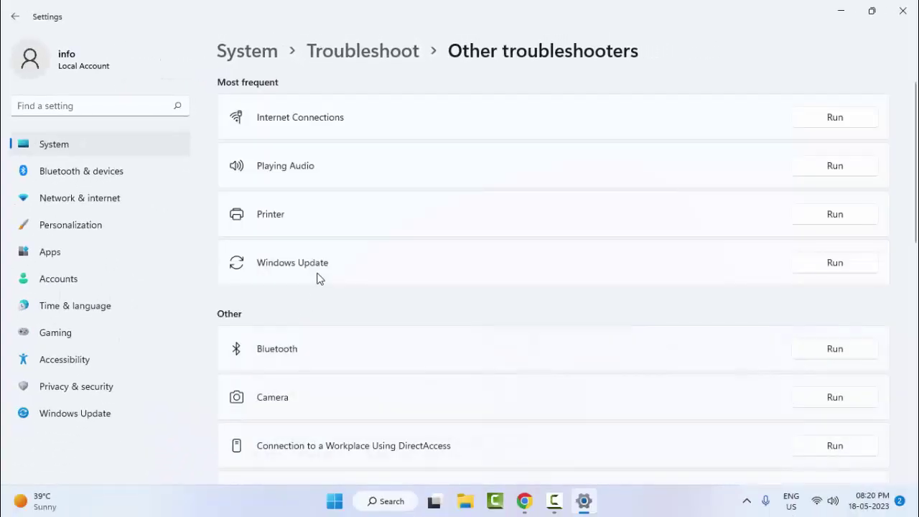
Step: Run the Windows Store Apps troubleshooter, cancel it during detection, and close Settings
{"action": "scroll", "coordinate": [312, 275], "scroll_direction": "down", "scroll_amount": 8}
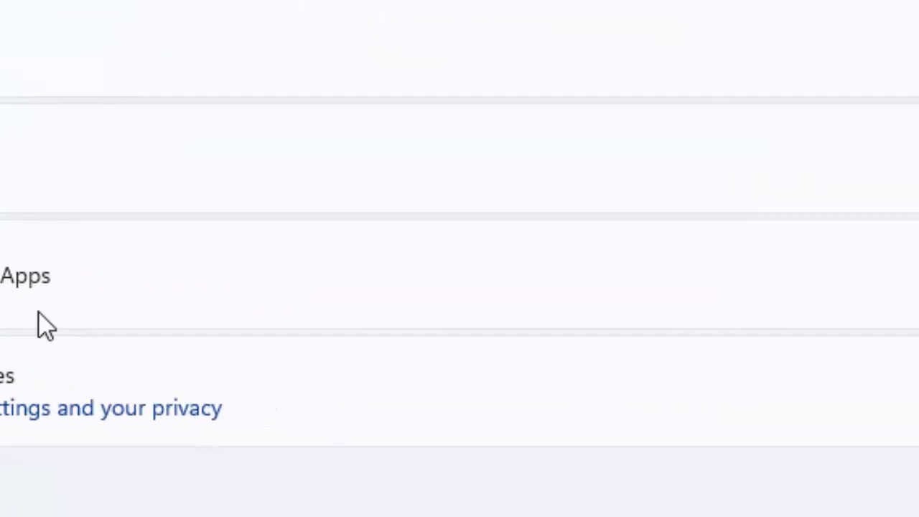
{"action": "left_click", "coordinate": [718, 242]}
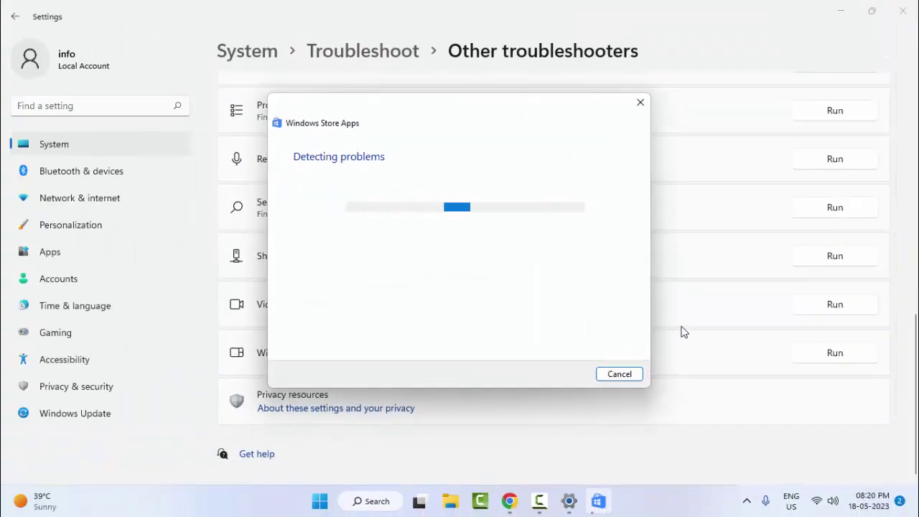
{"action": "left_click", "coordinate": [639, 374]}
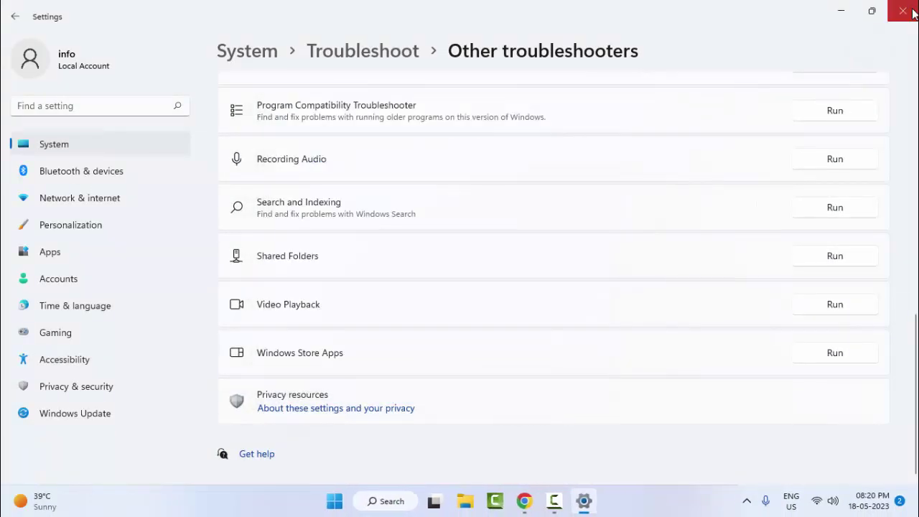
{"action": "left_click", "coordinate": [902, 11]}
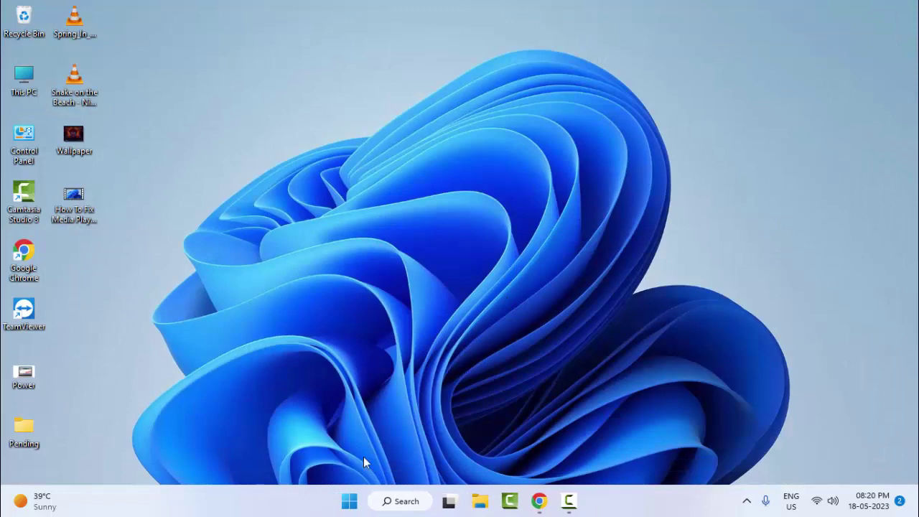
Step: Run wsreset as administrator from Start, then close Microsoft Store once it reopens
{"action": "left_click", "coordinate": [350, 501]}
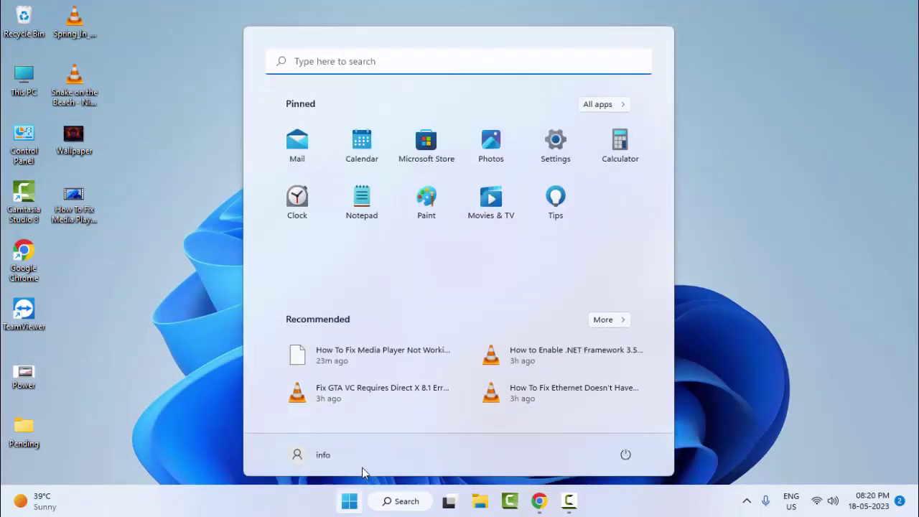
{"action": "type", "text": "wsreset"}
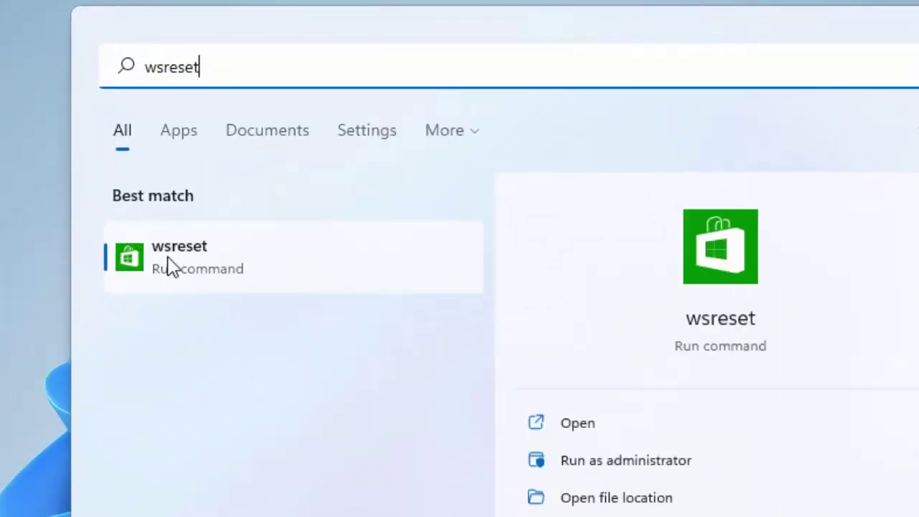
{"action": "right_click", "coordinate": [172, 264]}
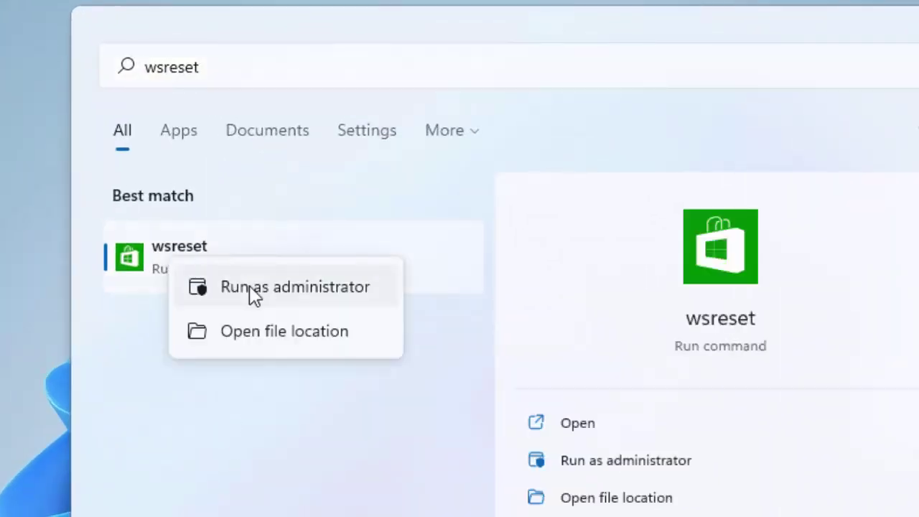
{"action": "left_click", "coordinate": [321, 298]}
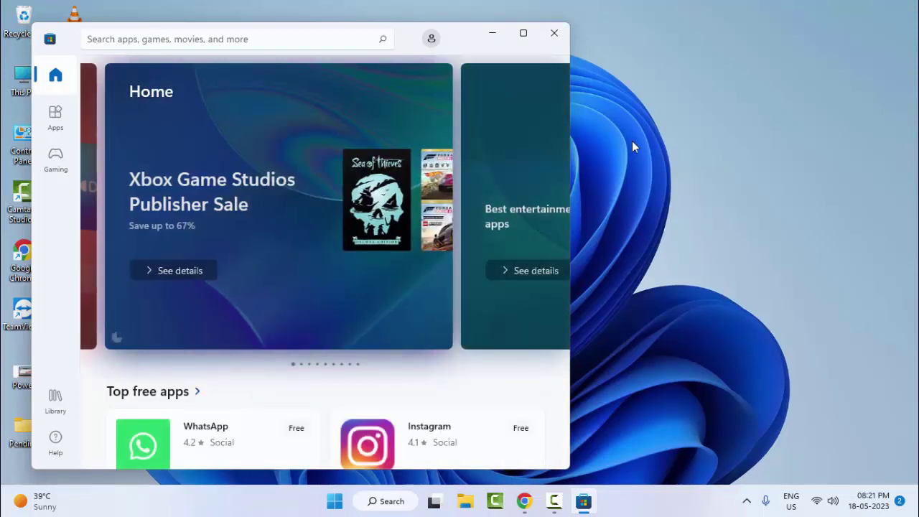
{"action": "left_click", "coordinate": [554, 33]}
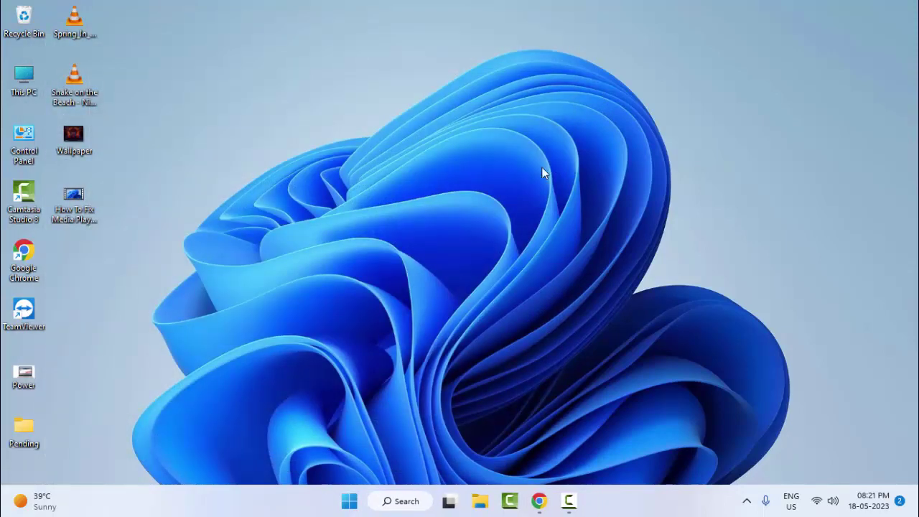
Step: Open Settings > Apps > Installed apps and search the list for 'microsoft s'
{"action": "left_click", "coordinate": [350, 501]}
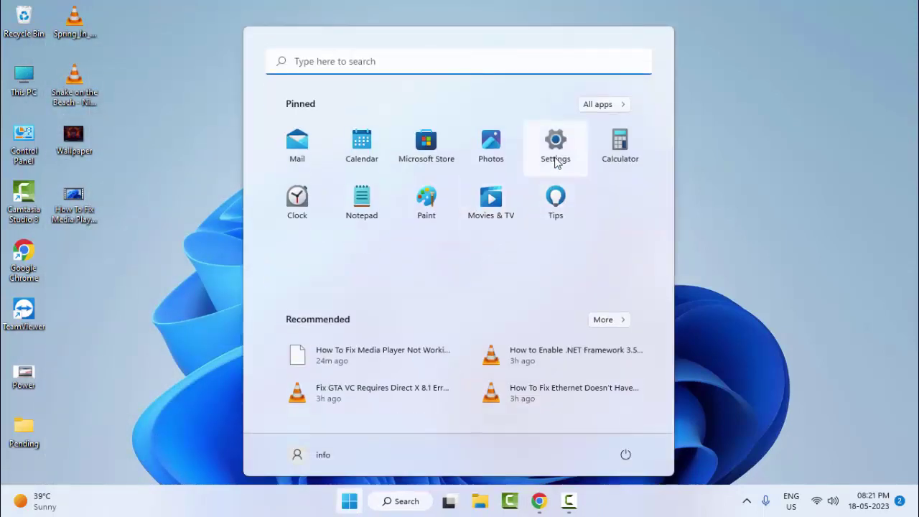
{"action": "left_click", "coordinate": [556, 161]}
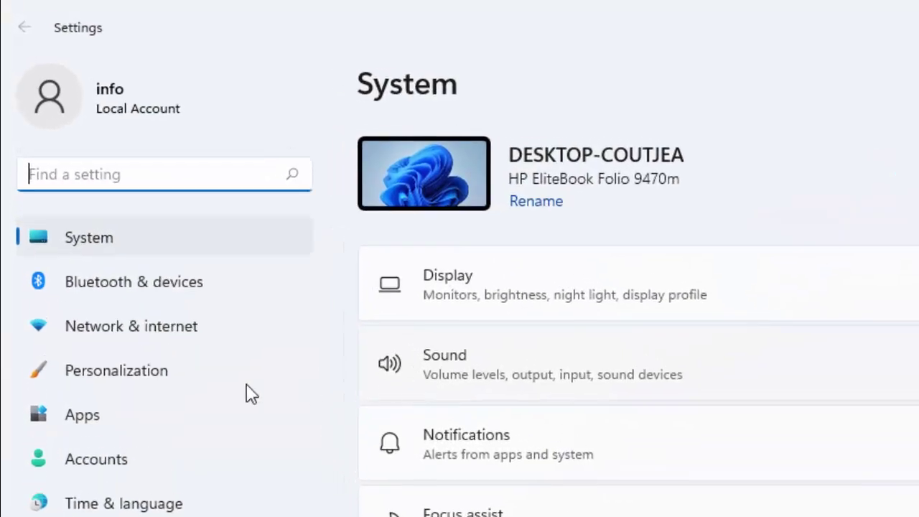
{"action": "left_click", "coordinate": [106, 422]}
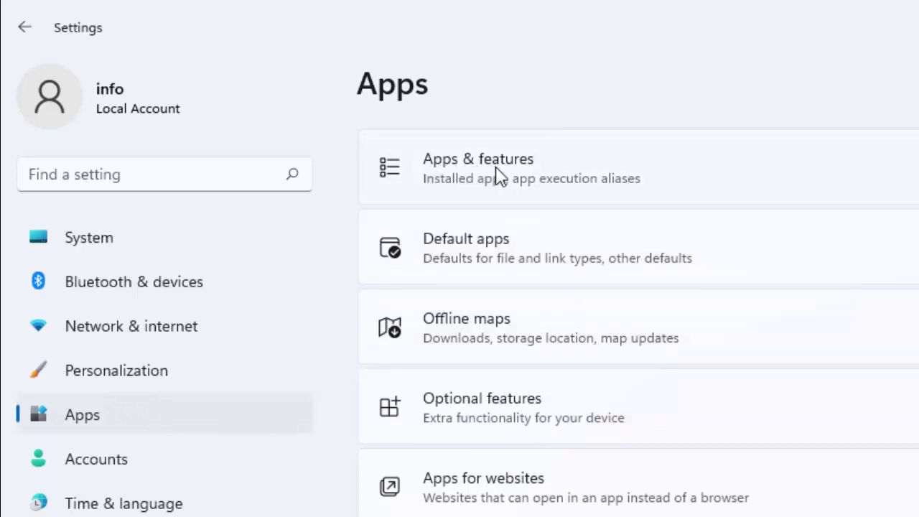
{"action": "left_click", "coordinate": [493, 191]}
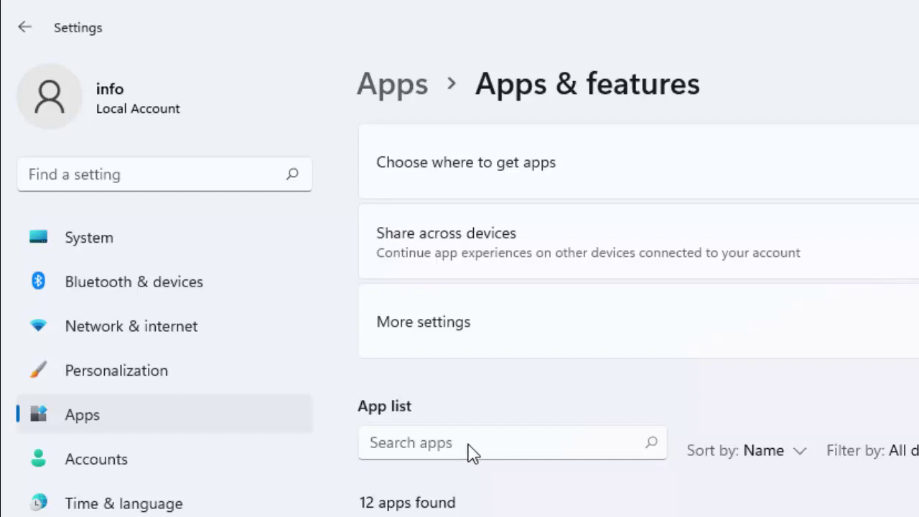
{"action": "left_click", "coordinate": [465, 444]}
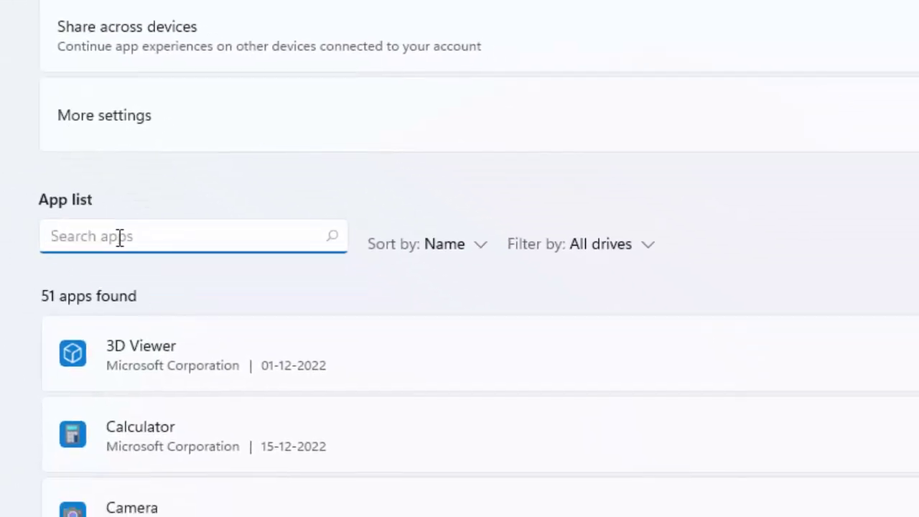
{"action": "type", "text": "microsof"}
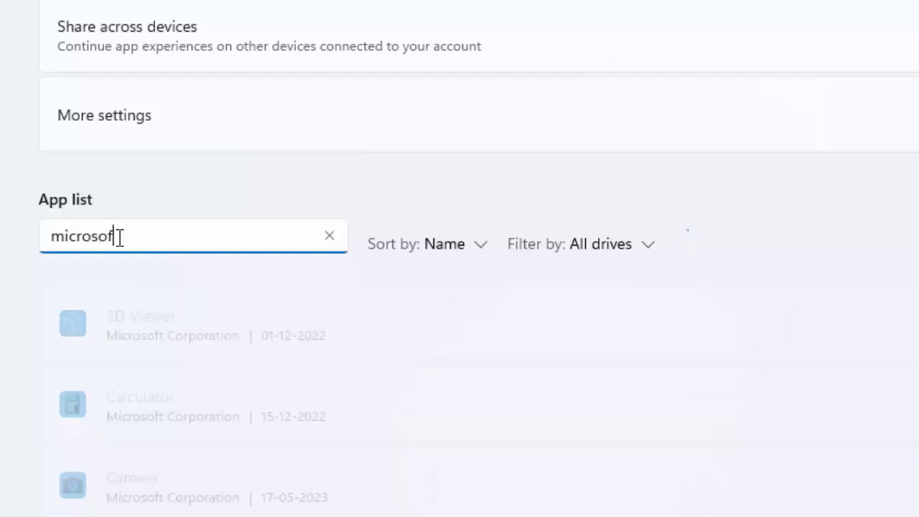
{"action": "type", "text": "t s"}
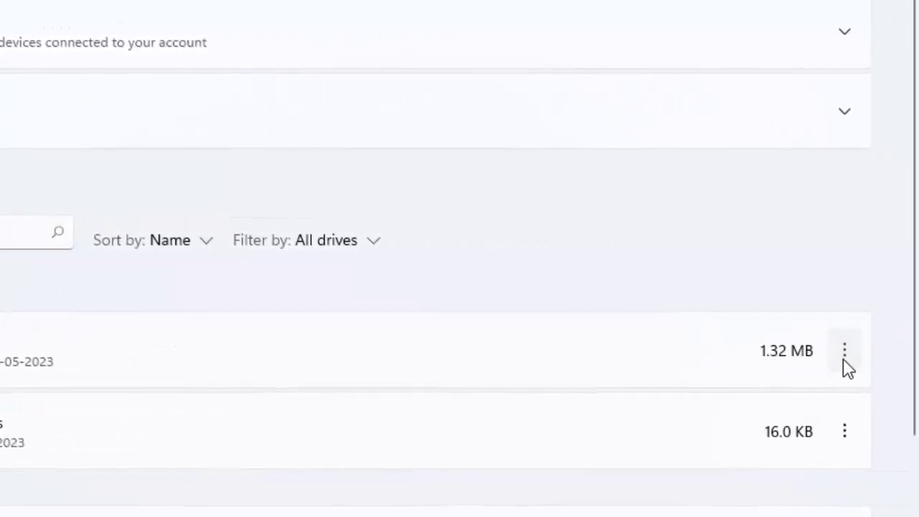
Step: View Microsoft Store's Advanced options down to Reset, then close Settings
{"action": "left_click", "coordinate": [845, 359]}
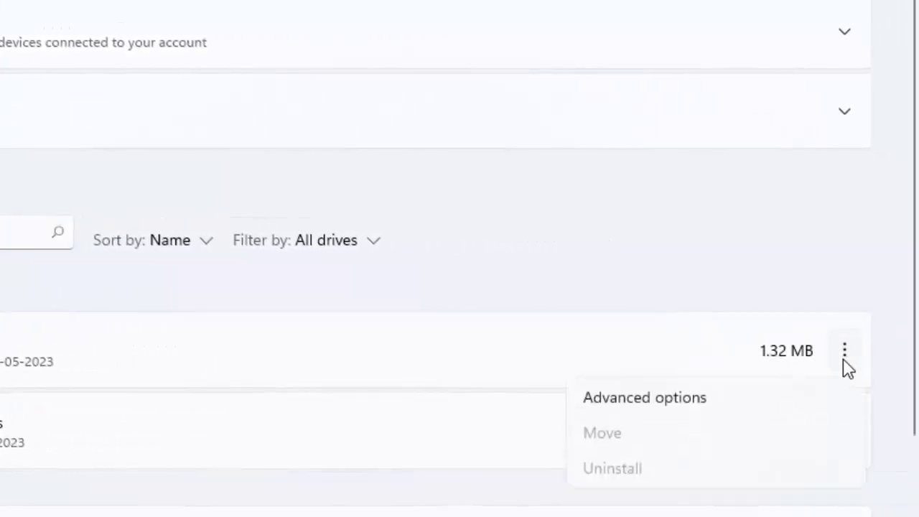
{"action": "left_click", "coordinate": [673, 402]}
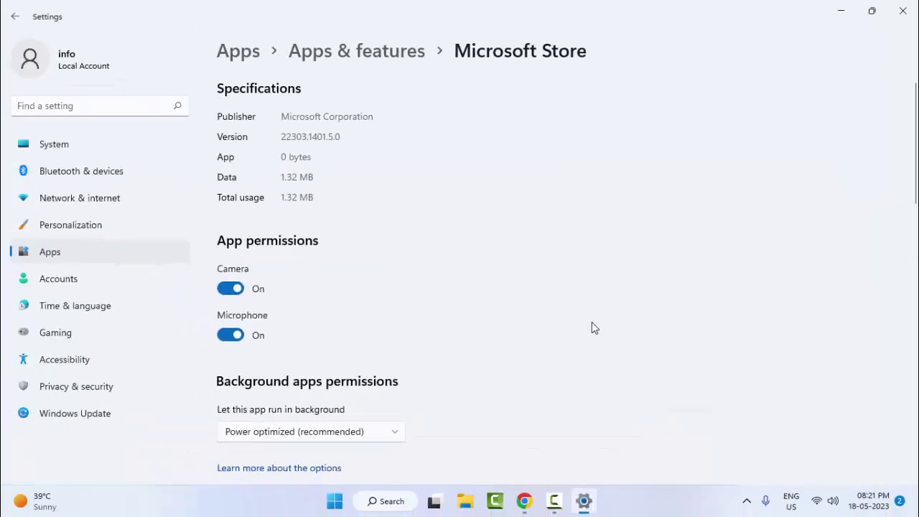
{"action": "scroll", "coordinate": [593, 327], "scroll_direction": "down", "scroll_amount": 6}
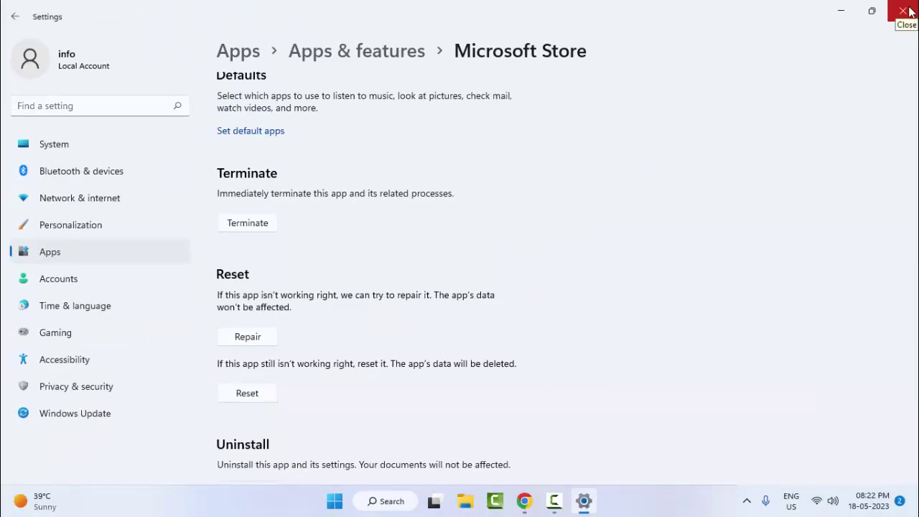
{"action": "left_click", "coordinate": [906, 10]}
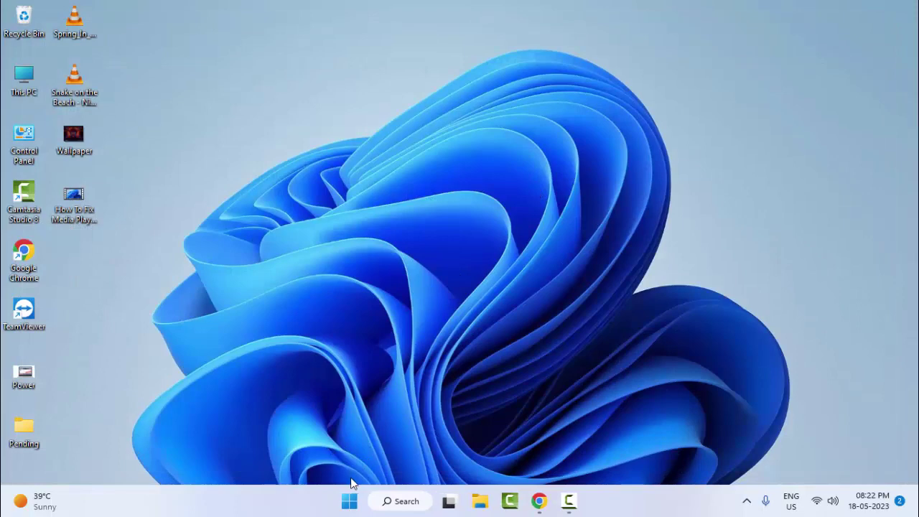
{"action": "left_click", "coordinate": [349, 502]}
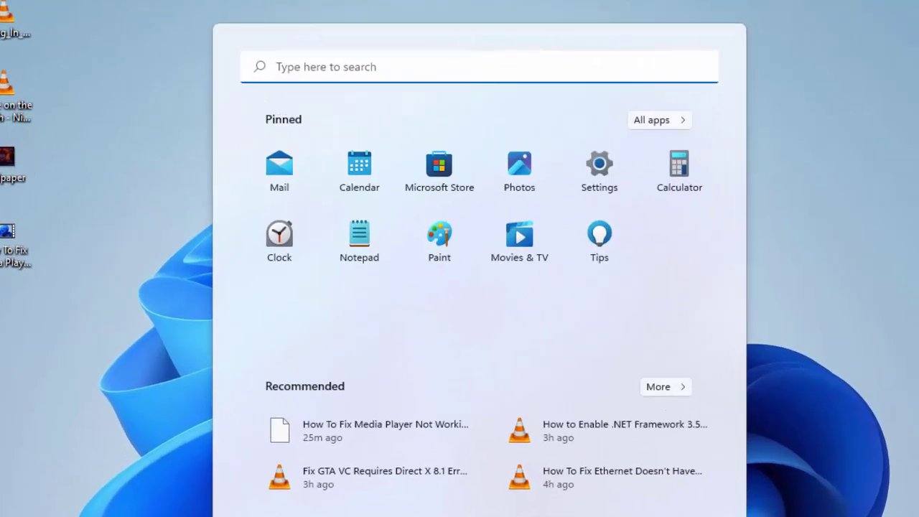
{"action": "type", "text": "windows s"}
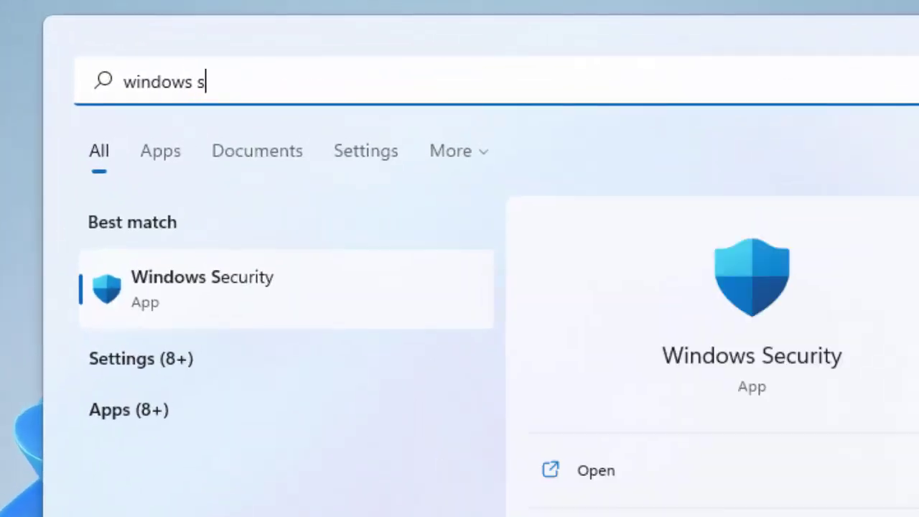
{"action": "type", "text": "ecutiry"}
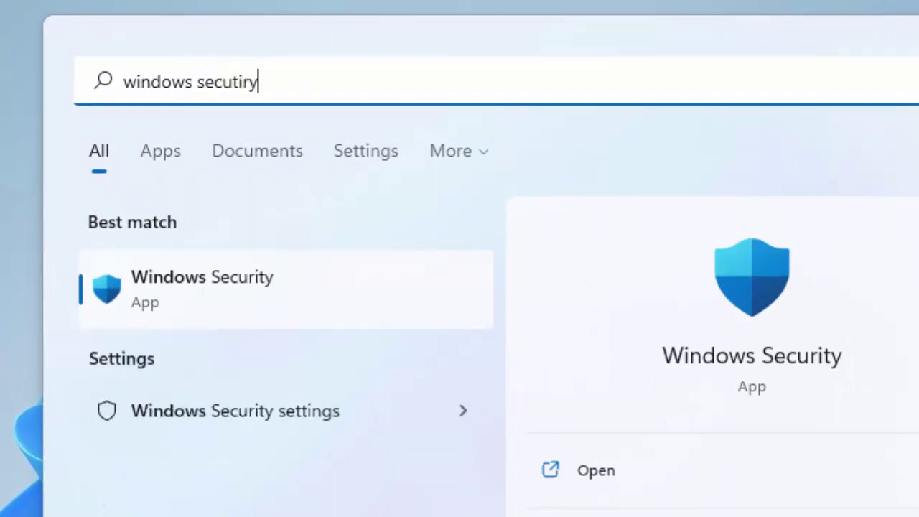
{"action": "key", "text": "BackSpace"}
{"action": "key", "text": "BackSpace"}
{"action": "key", "text": "BackSpace"}
{"action": "key", "text": "BackSpace"}
{"action": "type", "text": "rity"}
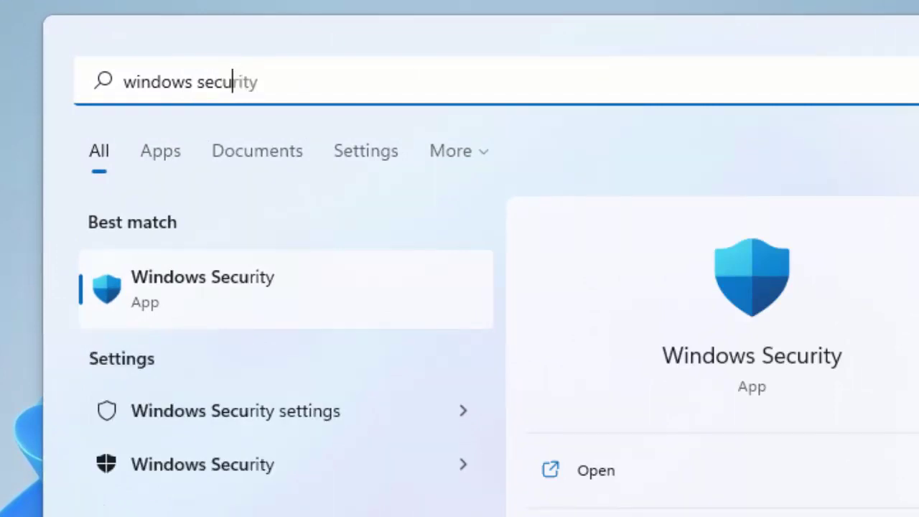
{"action": "left_click", "coordinate": [238, 308]}
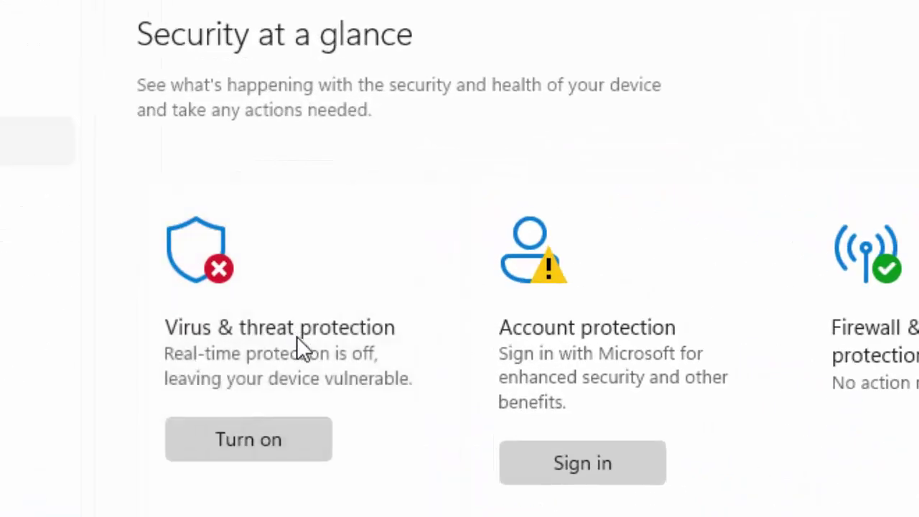
{"action": "left_click", "coordinate": [298, 341]}
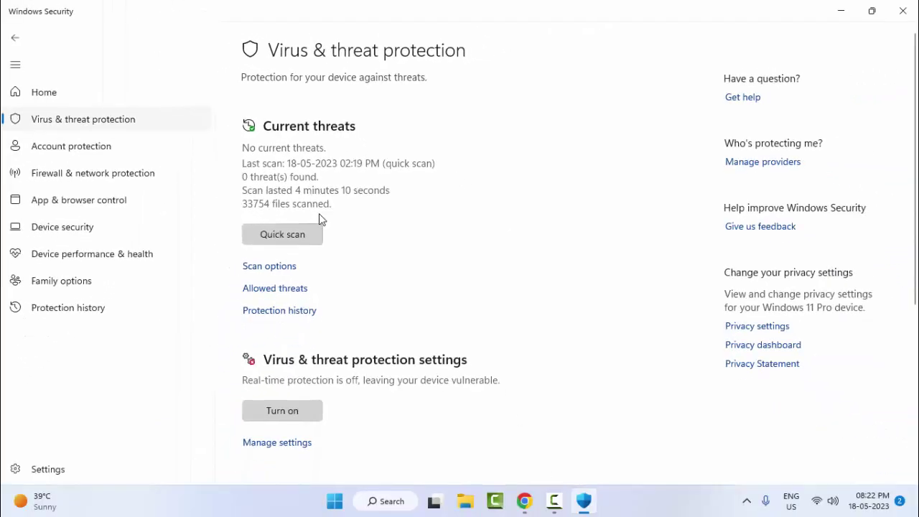
{"action": "scroll", "coordinate": [319, 216], "scroll_direction": "down", "scroll_amount": 2}
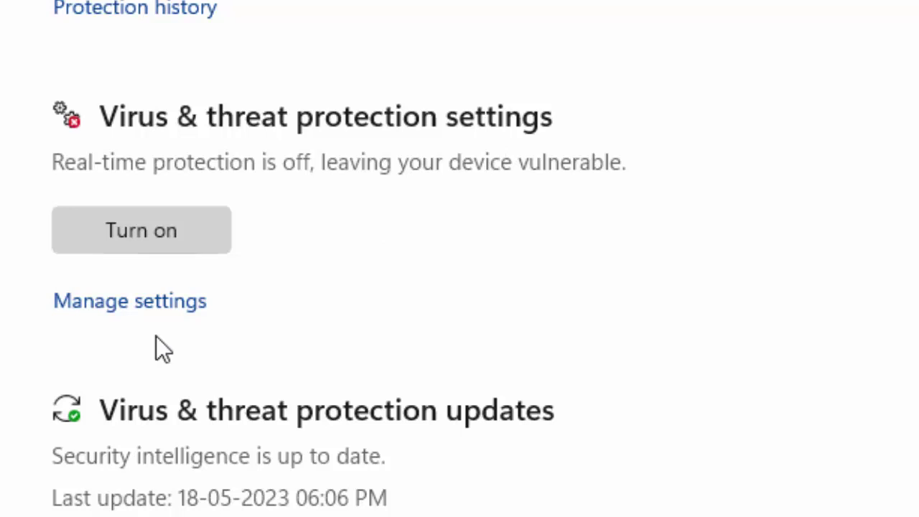
{"action": "left_click", "coordinate": [155, 309]}
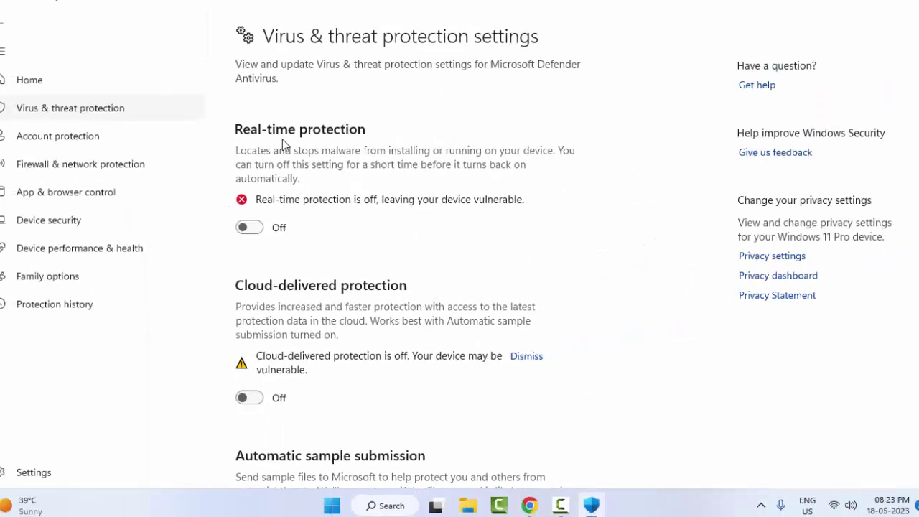
{"action": "left_click", "coordinate": [903, 11]}
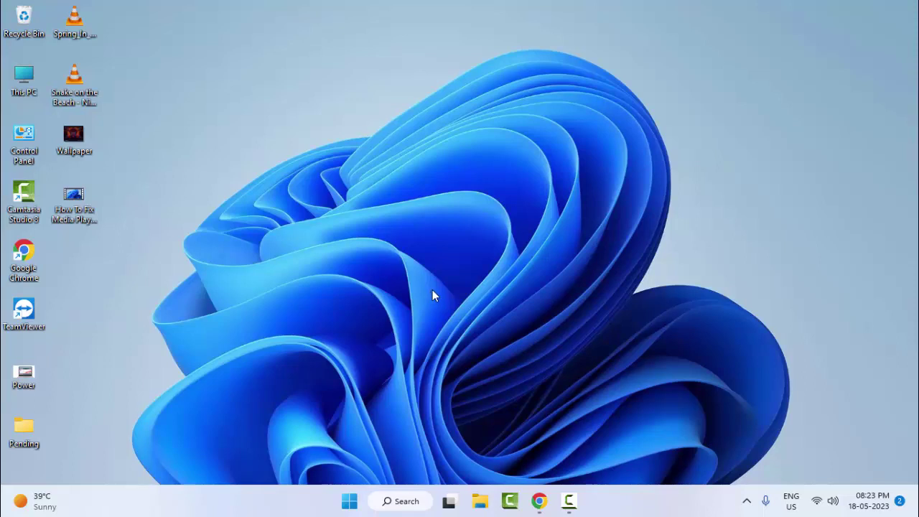
Step: Run Check for updates on the Windows Update page, then close Settings
{"action": "left_click", "coordinate": [350, 501]}
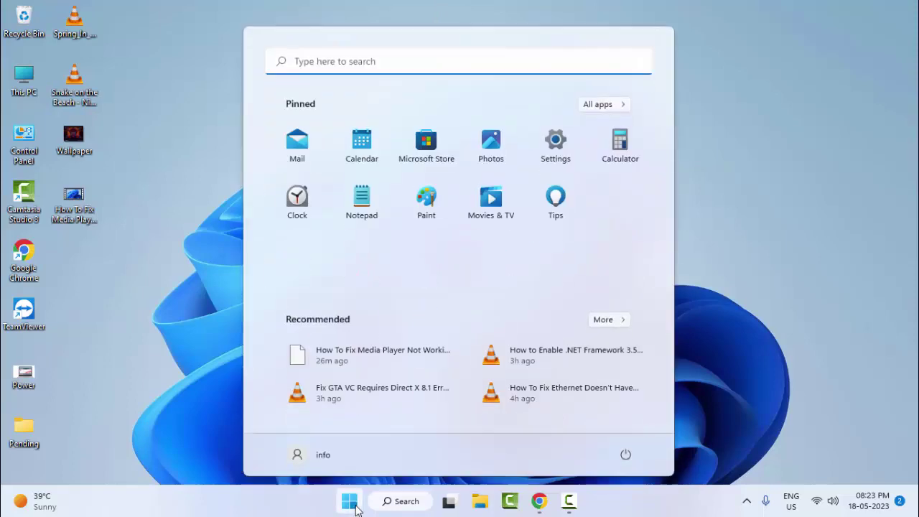
{"action": "left_click", "coordinate": [552, 149]}
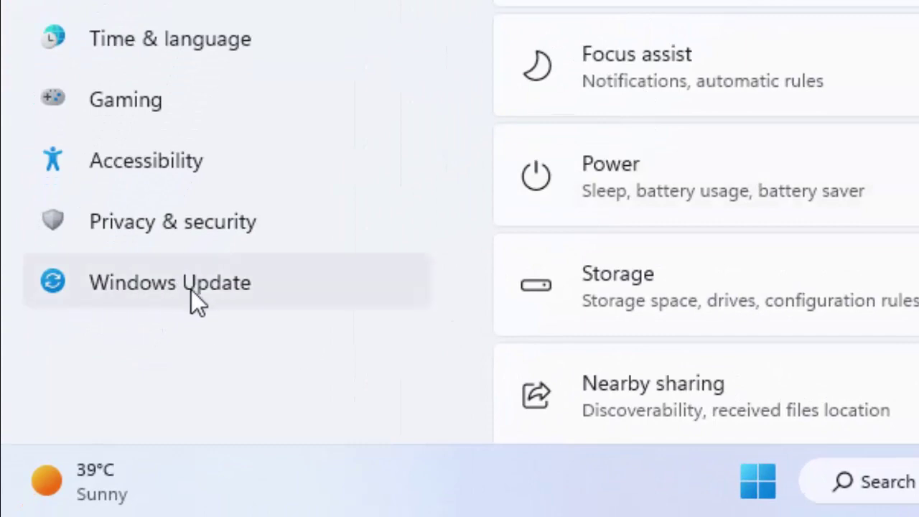
{"action": "left_click", "coordinate": [197, 291]}
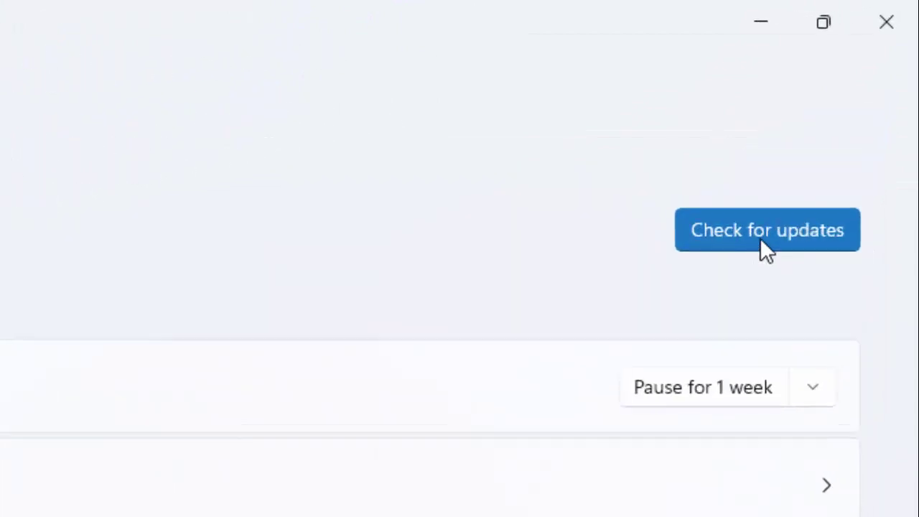
{"action": "left_click", "coordinate": [761, 239]}
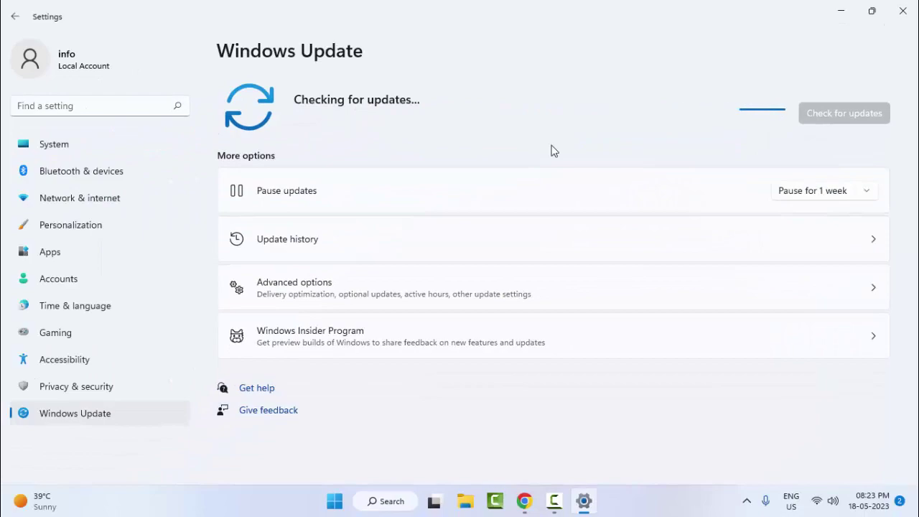
{"action": "left_click", "coordinate": [903, 11]}
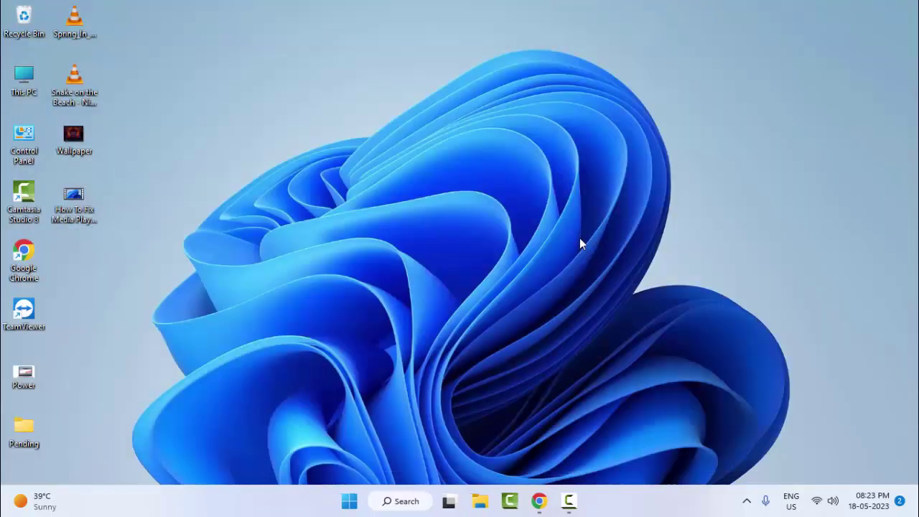